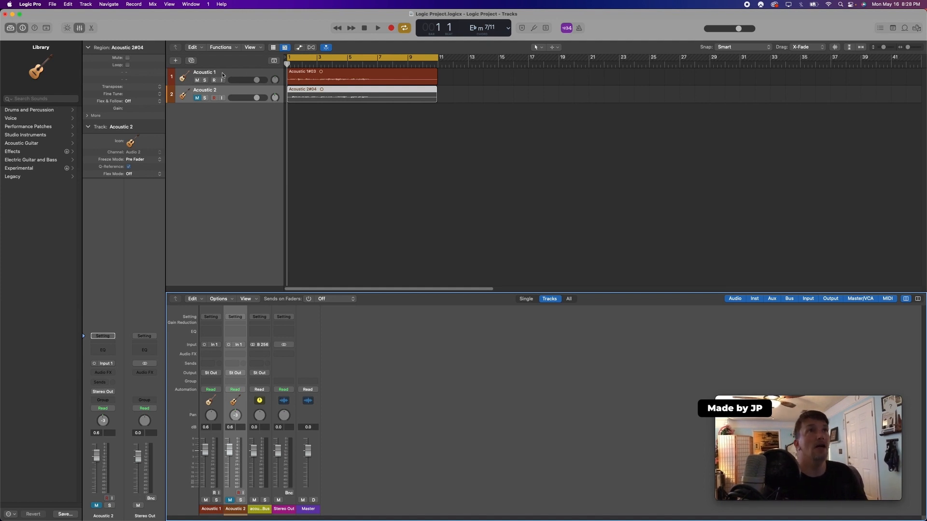
# Select the Acoustic 1 track and play the project to hear the guitar parts
pyautogui.click(222, 74)
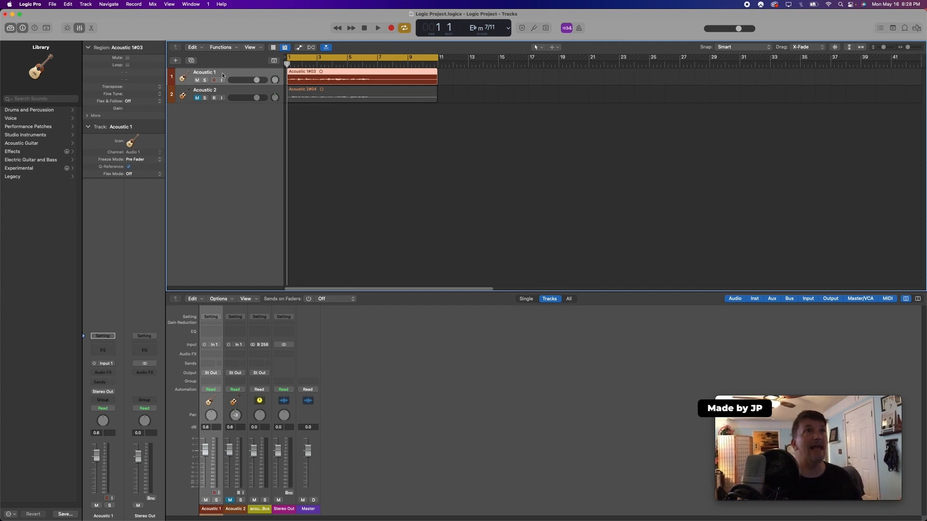
pyautogui.click(378, 29)
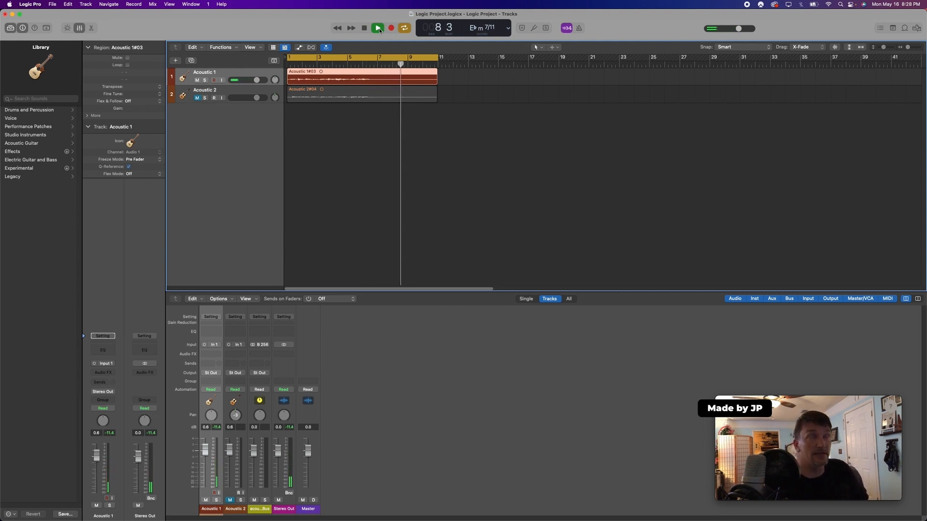
pyautogui.click(365, 29)
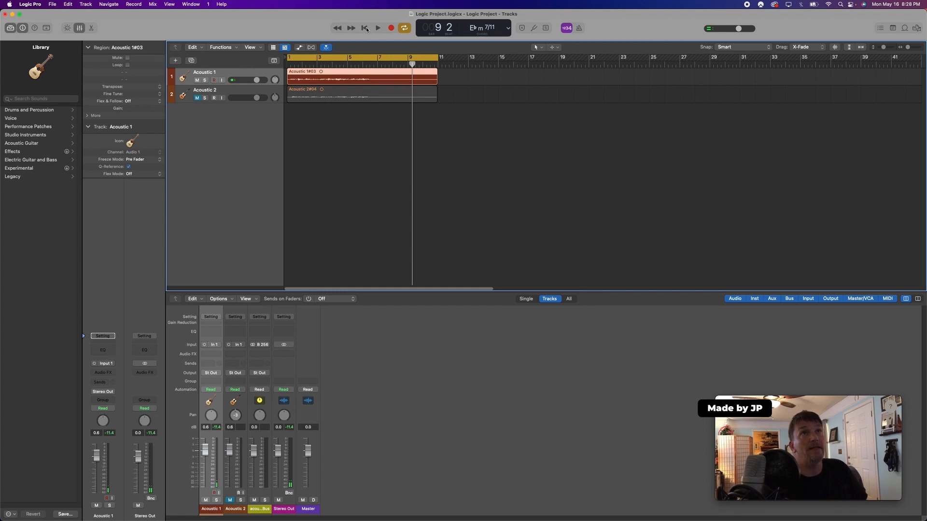
# Mute Acoustic 1 and play the project from the start to hear Acoustic 2 alone
pyautogui.click(217, 92)
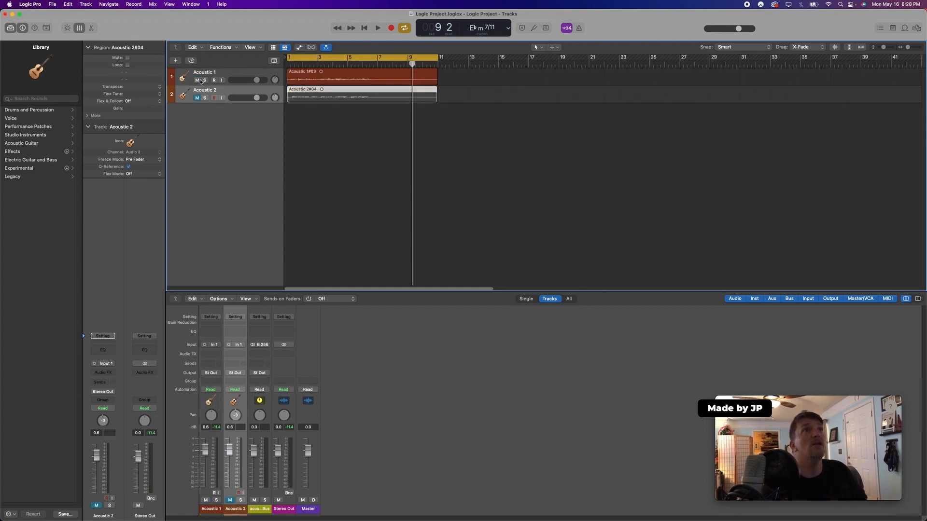
pyautogui.click(197, 80)
pyautogui.click(197, 98)
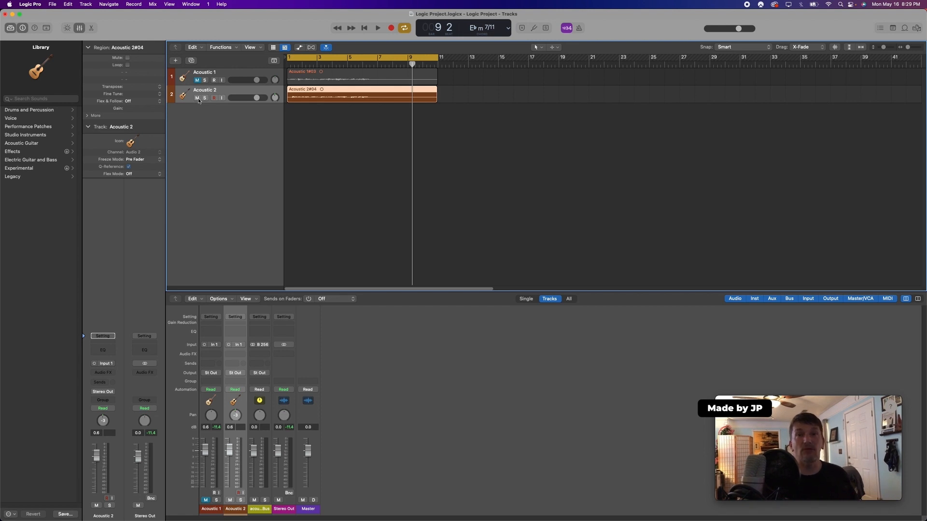
pyautogui.click(364, 28)
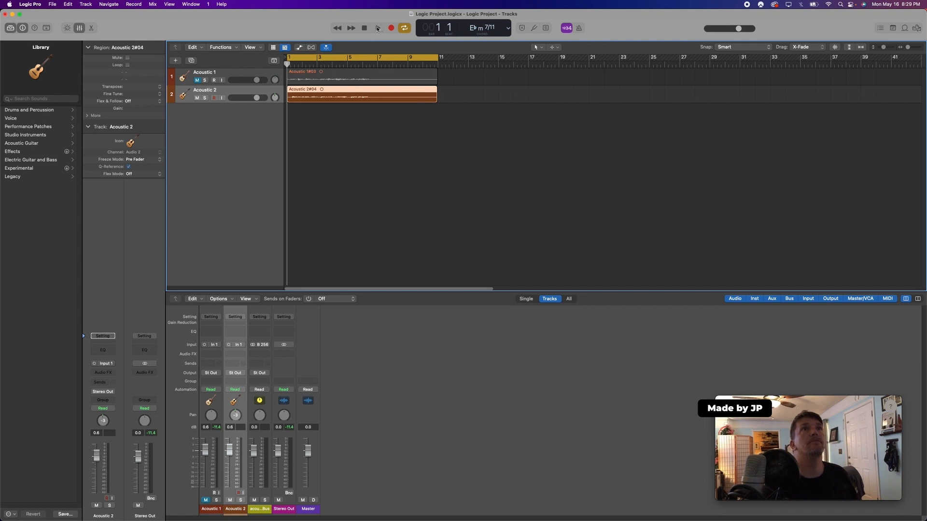
pyautogui.click(377, 28)
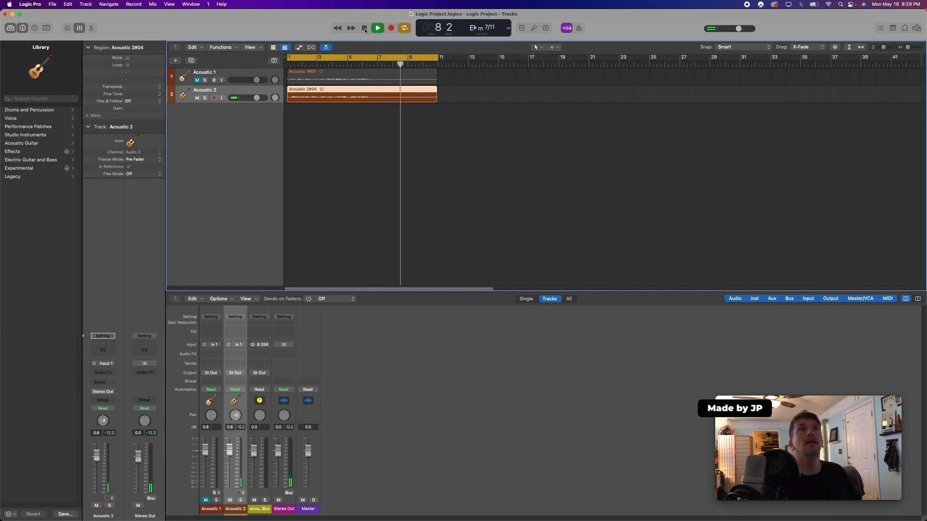
pyautogui.click(364, 28)
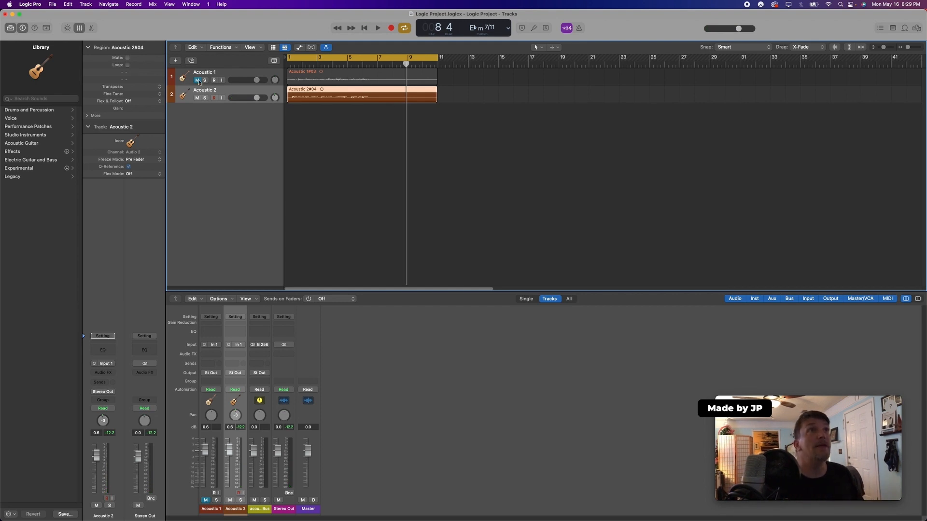
# Unmute Acoustic 1 and play both acoustic guitar tracks together
pyautogui.click(365, 28)
pyautogui.click(378, 28)
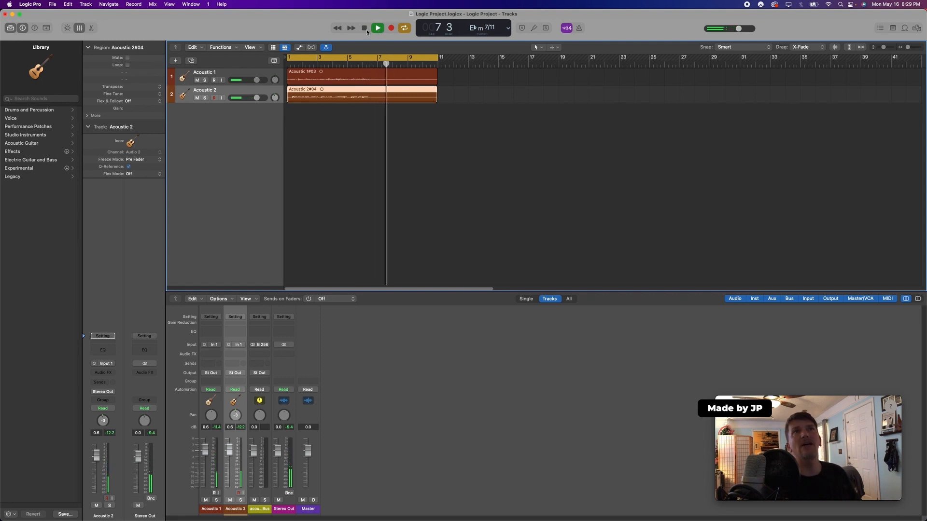
pyautogui.click(365, 28)
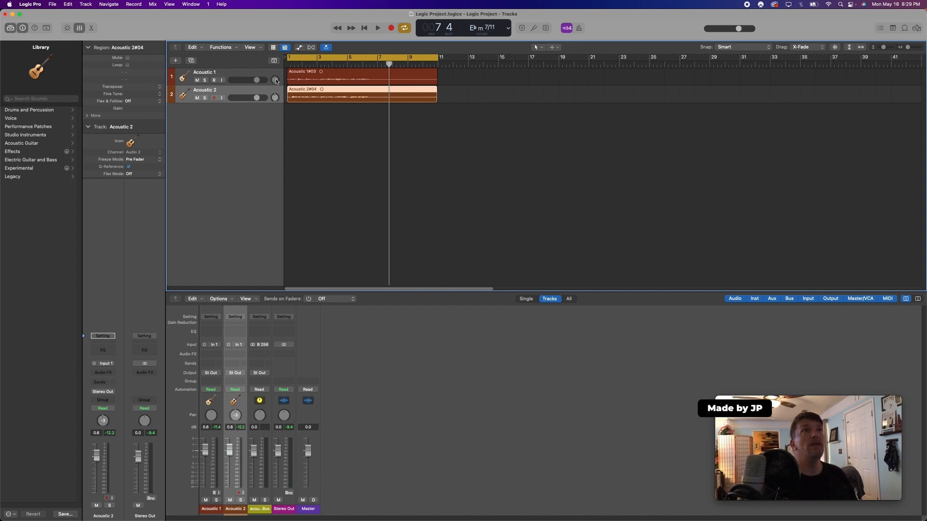
# Pan the two acoustic guitar tracks to opposite sides and play the result from the start
pyautogui.moveTo(276, 81); pyautogui.dragTo(275, 90)
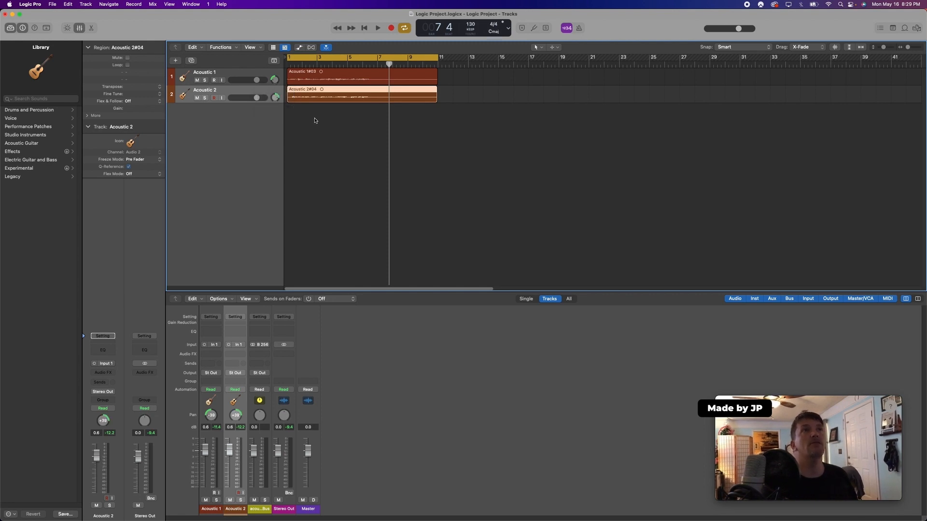
pyautogui.moveTo(328, 62); pyautogui.dragTo(275, 60)
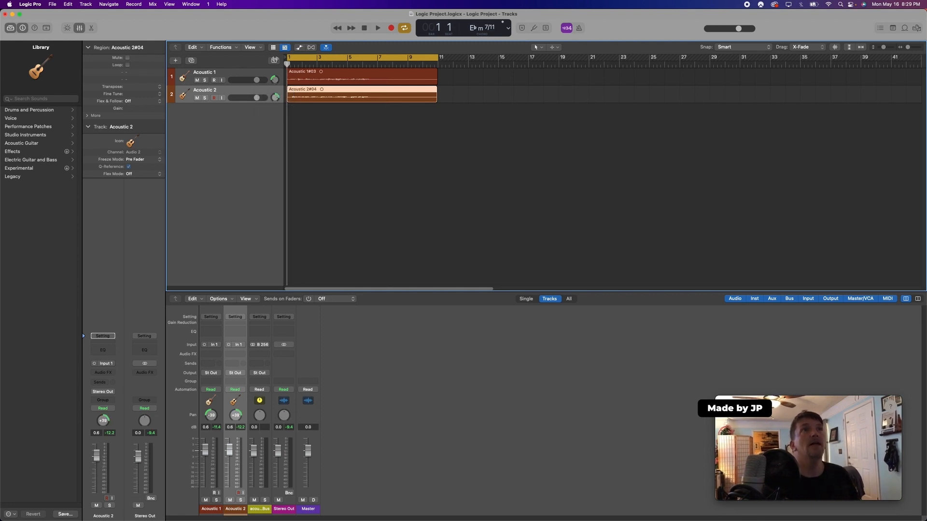
pyautogui.click(377, 27)
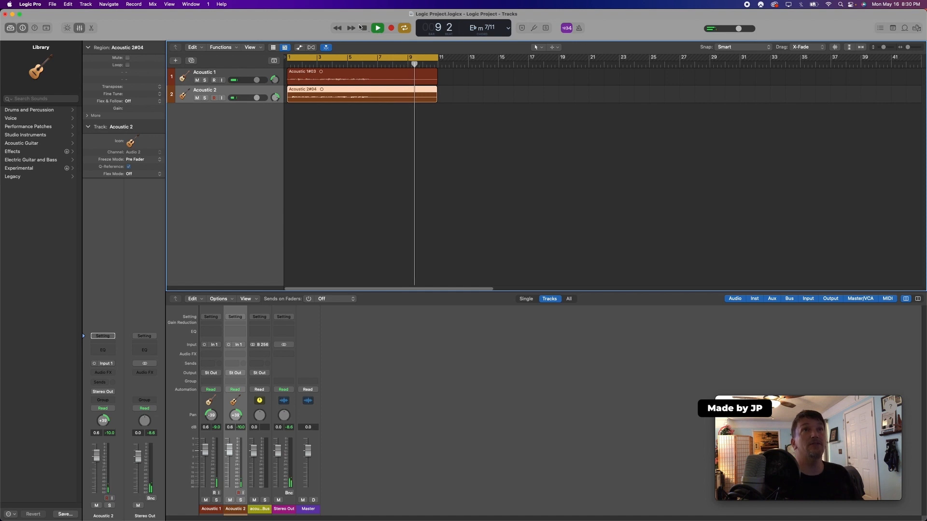
pyautogui.click(364, 27)
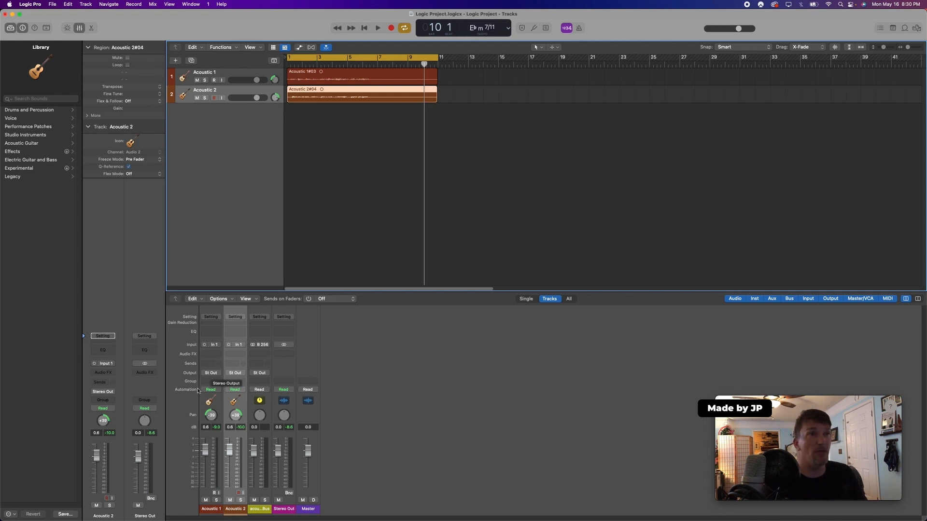
# Route the outputs of Acoustic 1 and Acoustic 2 to Bus 256, the acoustic Bus
pyautogui.click(260, 512)
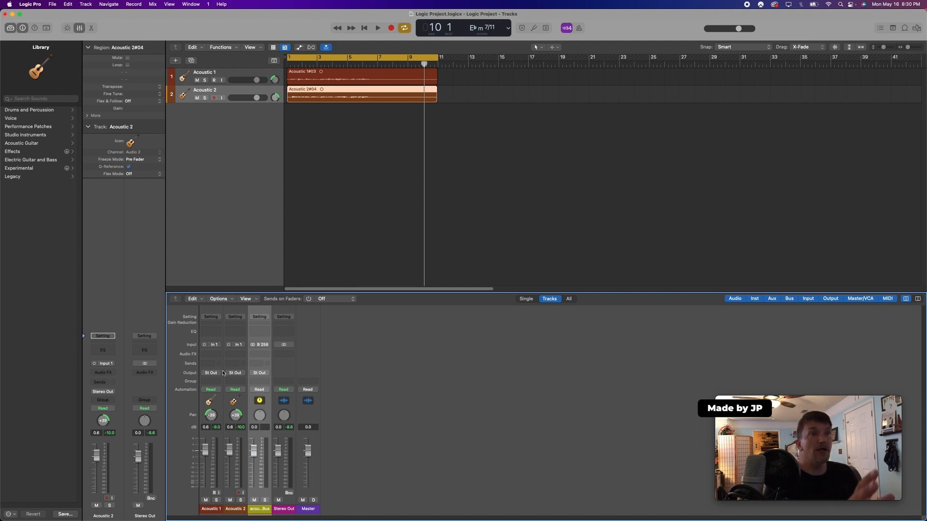
pyautogui.click(392, 355)
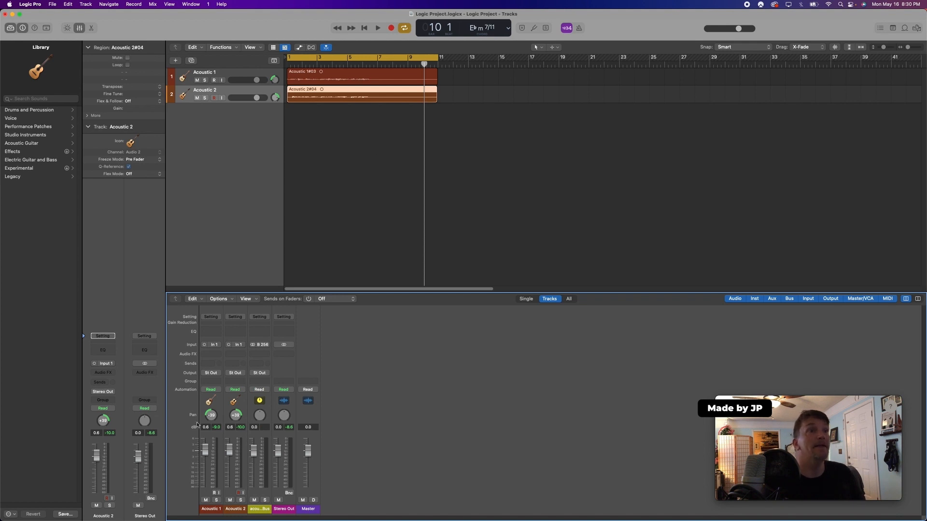
pyautogui.click(210, 373)
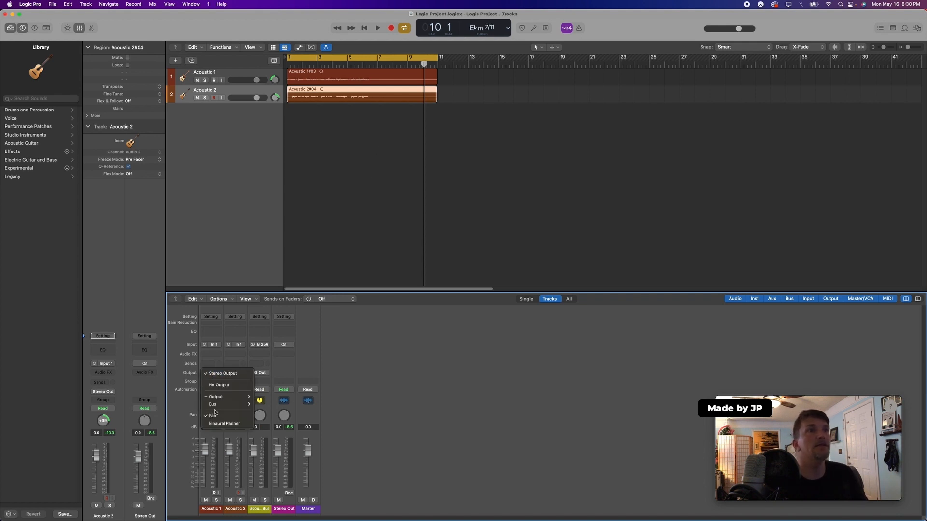
pyautogui.moveTo(215, 404)
pyautogui.moveTo(302, 507)
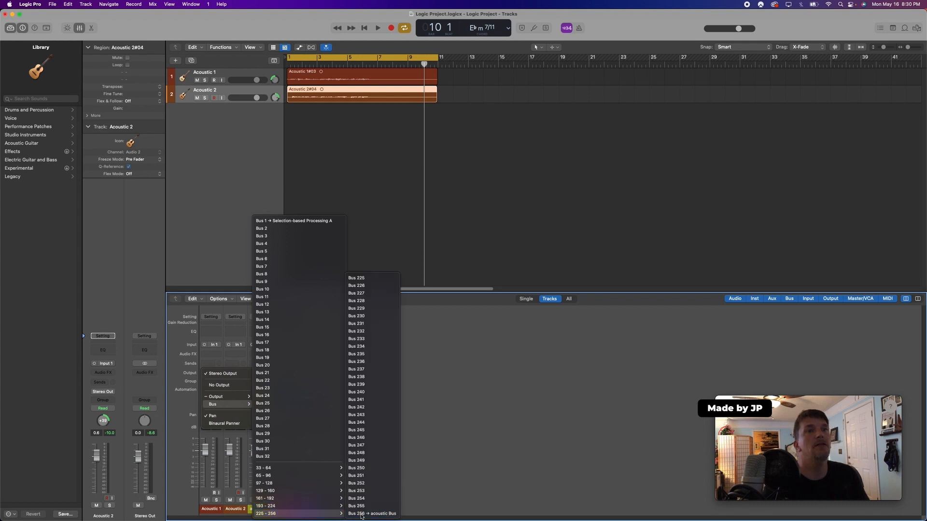
pyautogui.click(357, 514)
pyautogui.click(243, 373)
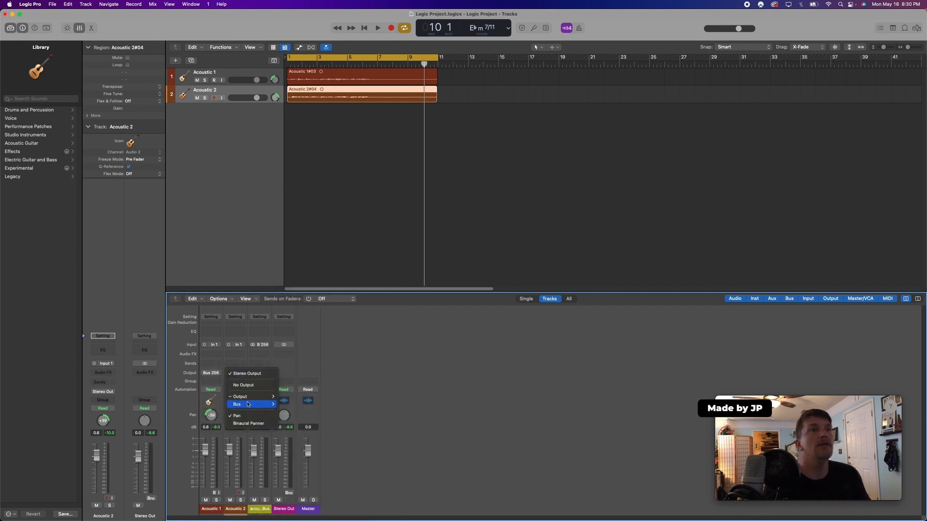
pyautogui.moveTo(246, 405)
pyautogui.moveTo(309, 514)
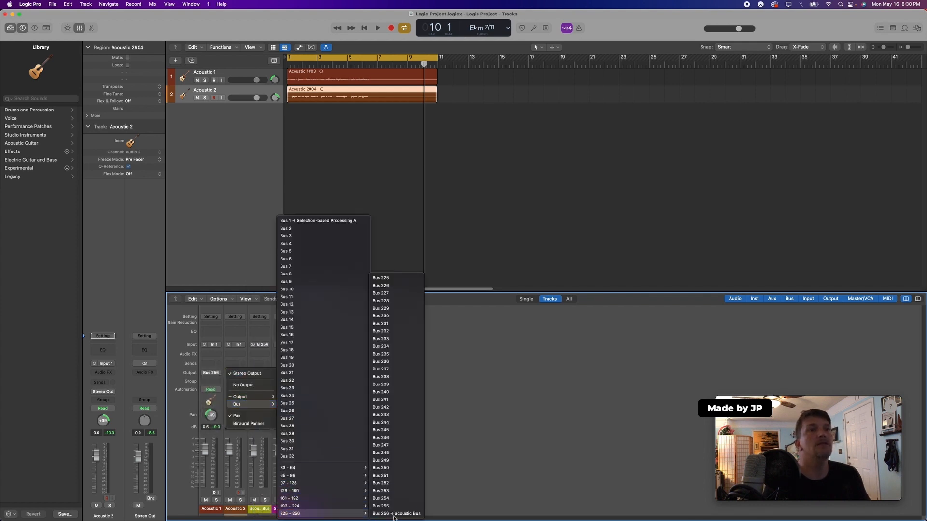
pyautogui.click(388, 513)
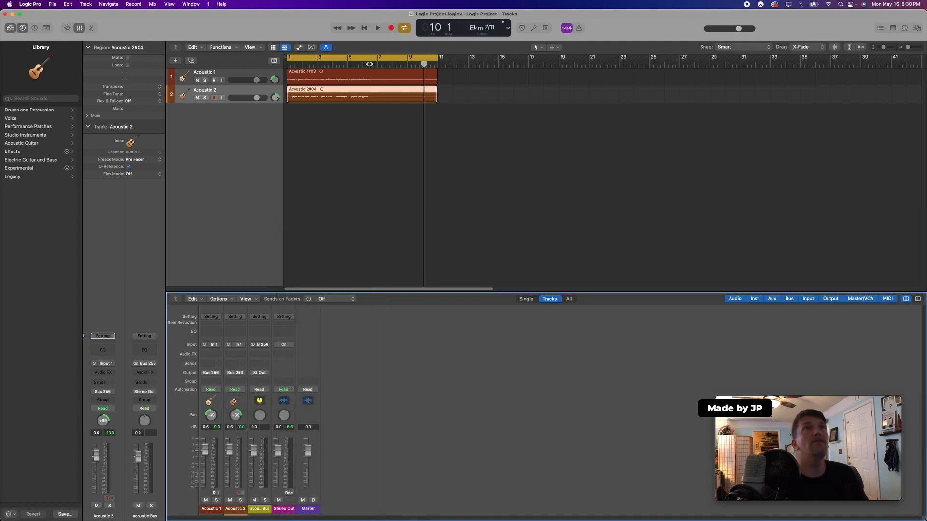
# Play the project from the start while setting the acoustic Bus fader to about -0.3 dB
pyautogui.moveTo(369, 63); pyautogui.dragTo(263, 56)
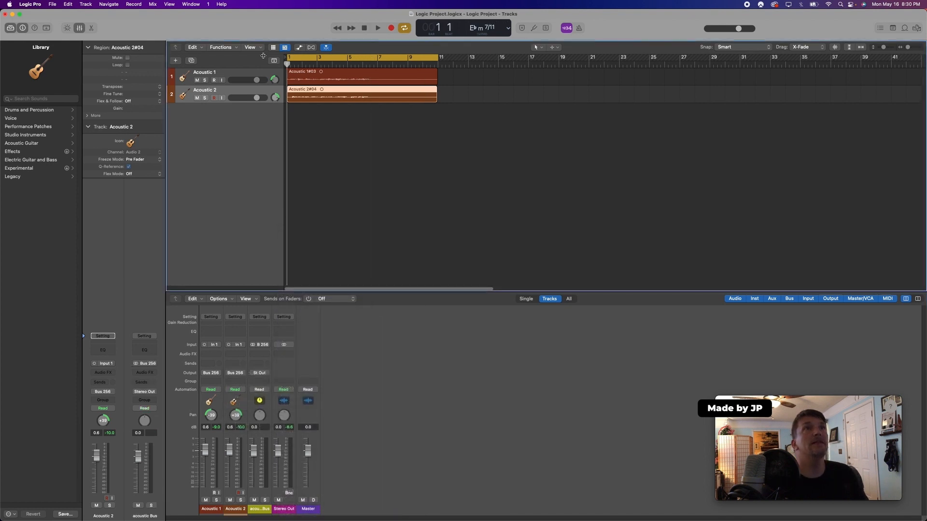
pyautogui.click(378, 29)
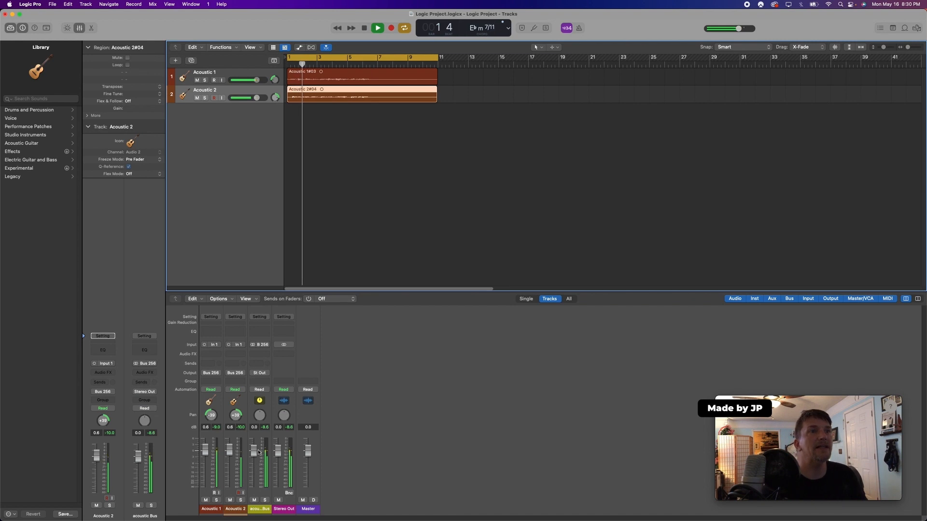
pyautogui.moveTo(258, 452)
pyautogui.mouseDown()
pyautogui.moveTo(258, 484)
pyautogui.moveTo(254, 450)
pyautogui.mouseUp()
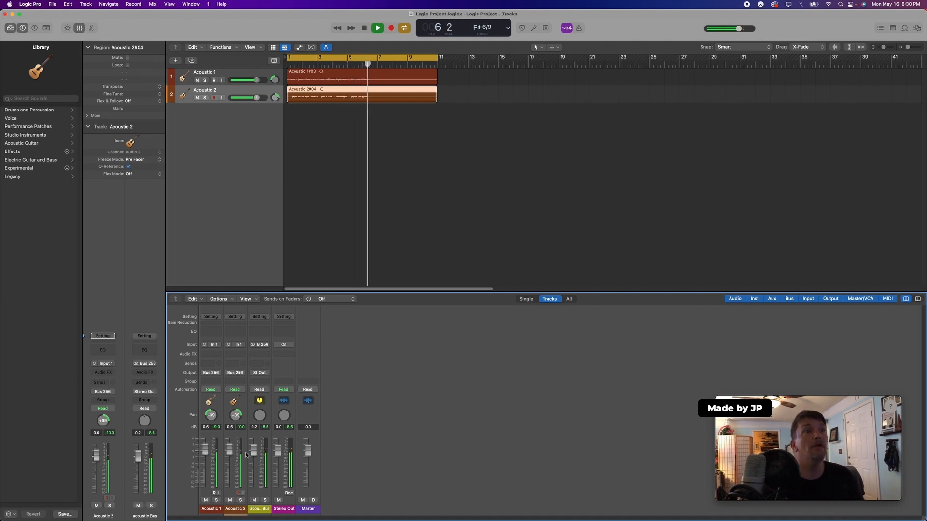
pyautogui.moveTo(253, 450)
pyautogui.mouseDown()
pyautogui.moveTo(254, 467)
pyautogui.moveTo(253, 451)
pyautogui.mouseUp()
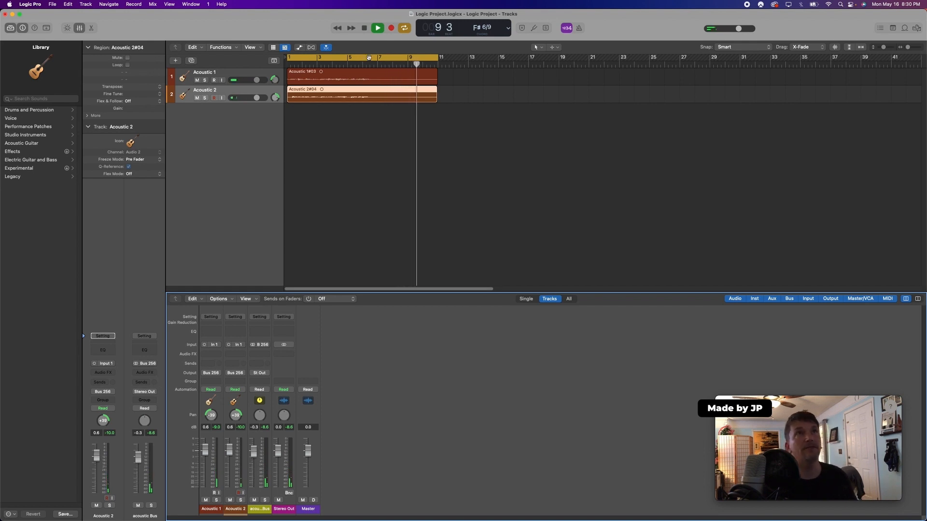
pyautogui.click(364, 28)
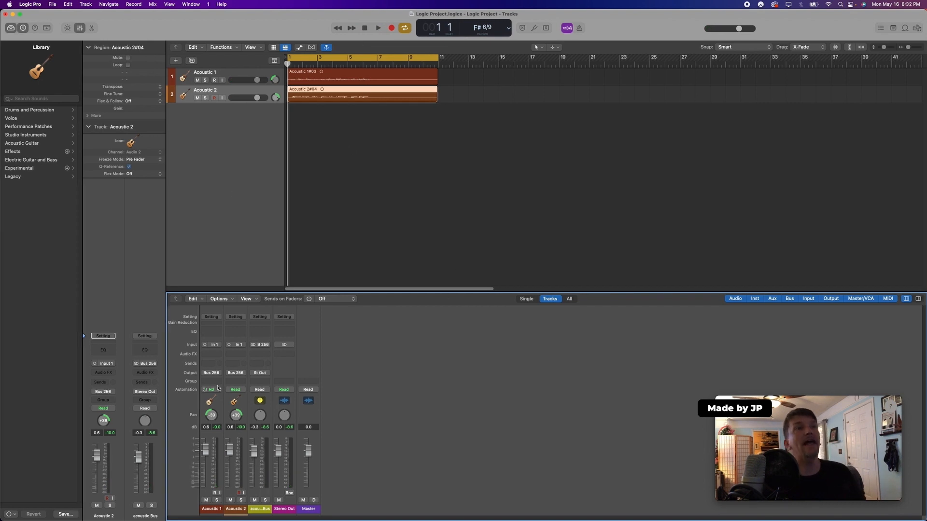
# Insert the Reason Studios Reason Rack Plugin Effect in stereo as an audio effect on the acoustic Bus
pyautogui.click(263, 511)
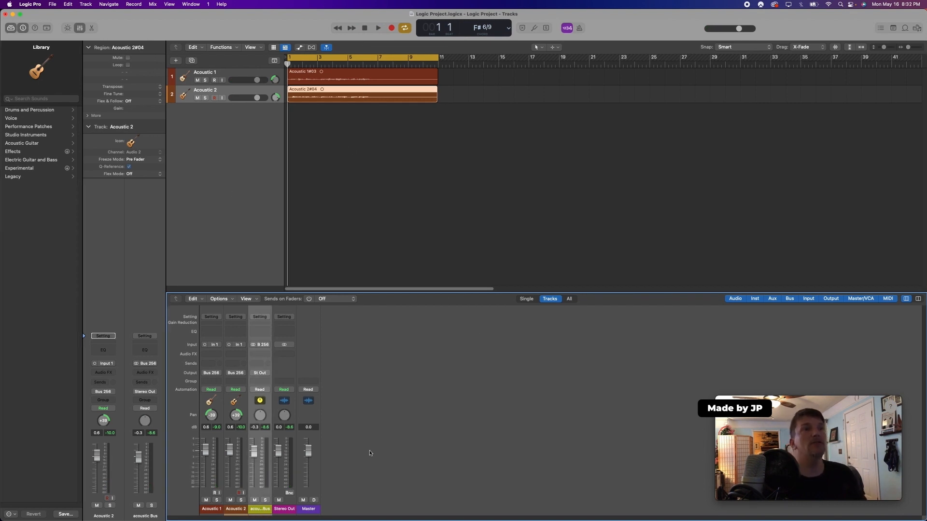
pyautogui.click(260, 354)
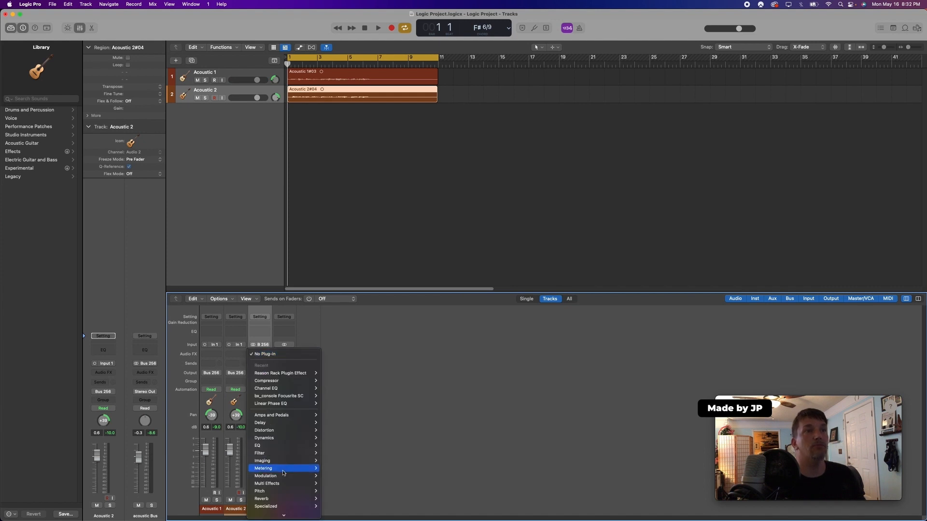
pyautogui.click(284, 518)
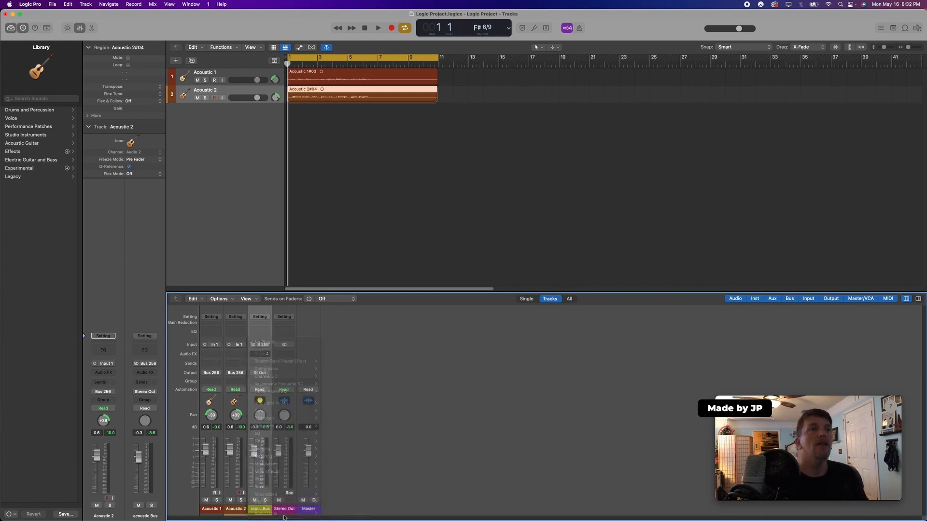
pyautogui.click(269, 358)
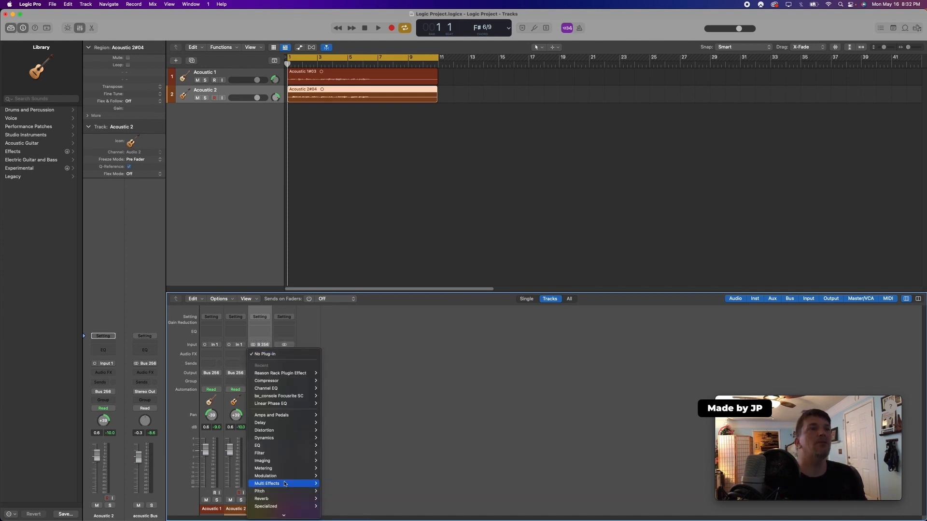
pyautogui.moveTo(286, 508)
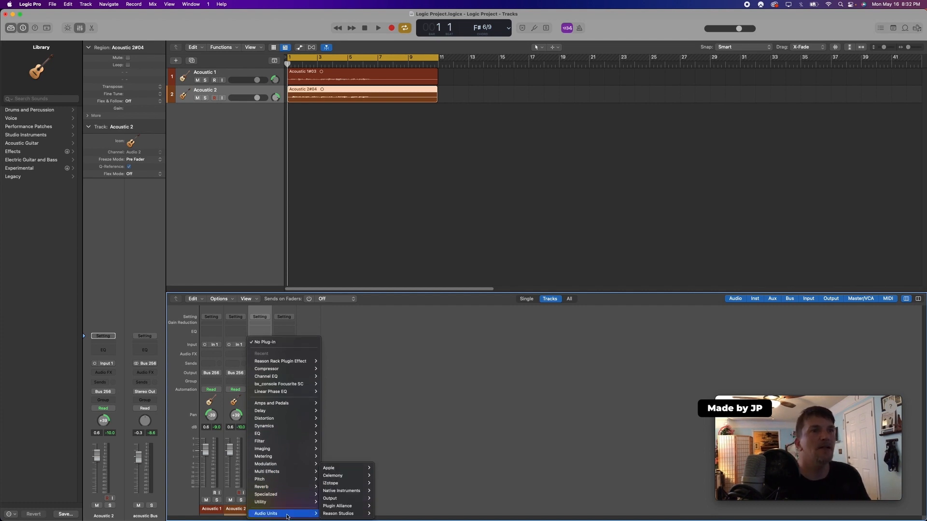
pyautogui.moveTo(342, 515)
pyautogui.moveTo(403, 515)
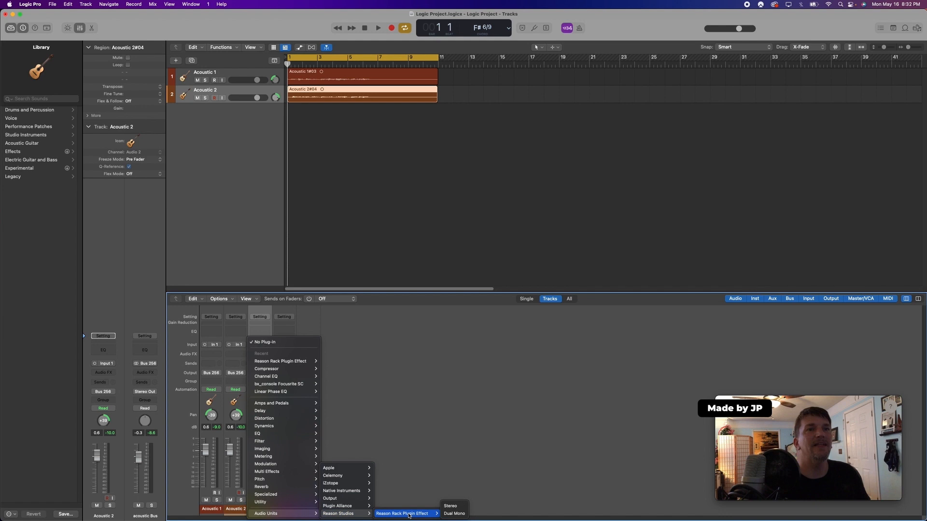
pyautogui.click(454, 507)
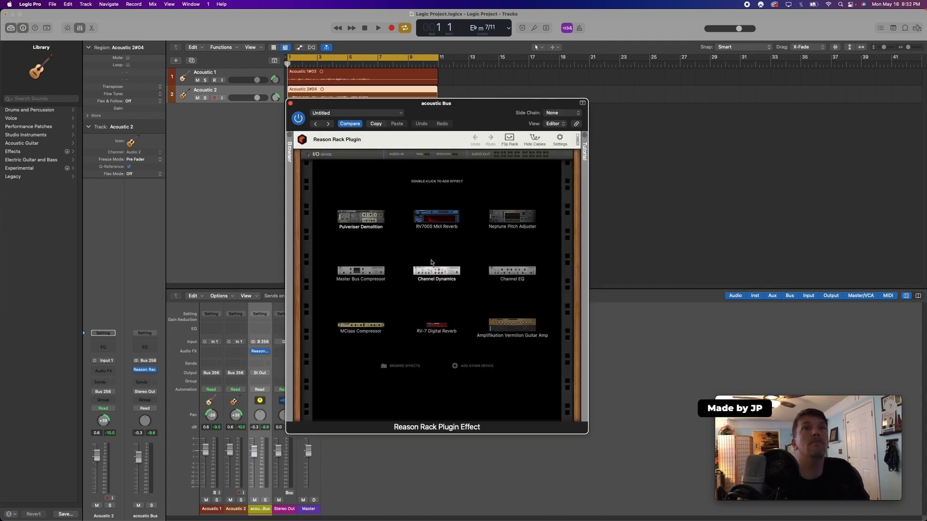
# Add a Master Bus Compressor to the Reason Rack and move the plugin window aside
pyautogui.doubleClick(357, 271)
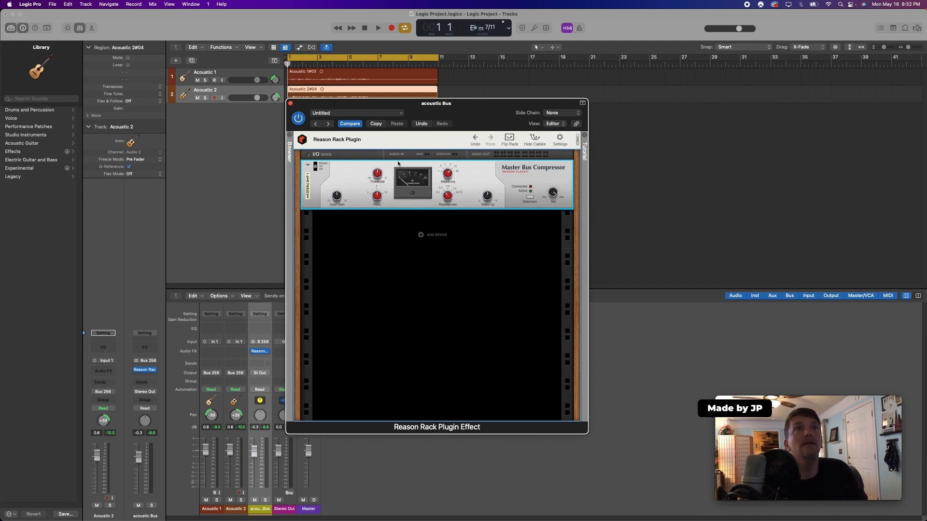
pyautogui.moveTo(408, 107); pyautogui.dragTo(605, 103)
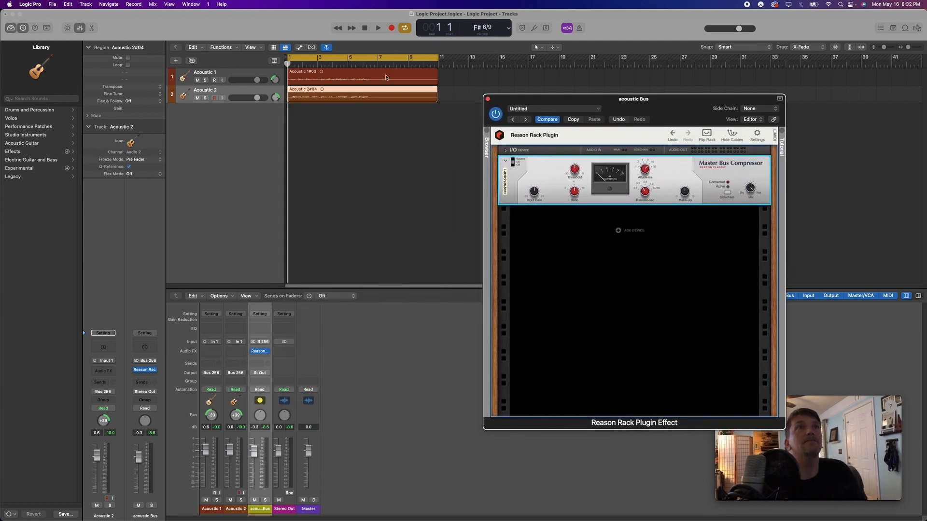
# Play the project to hear the compressed acoustic Bus, then rewind to the start and close the plugin window
pyautogui.click(378, 28)
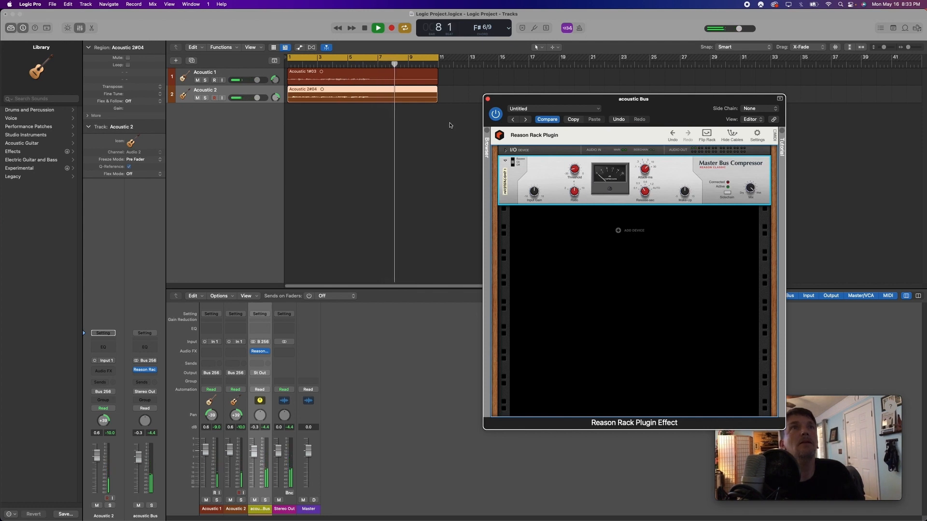
pyautogui.click(365, 29)
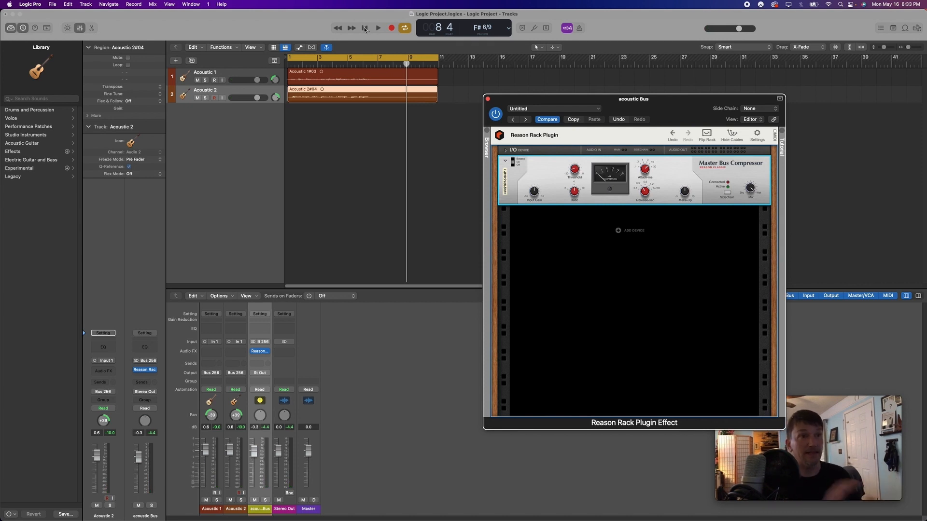
pyautogui.moveTo(309, 64); pyautogui.dragTo(286, 64)
pyautogui.click(488, 99)
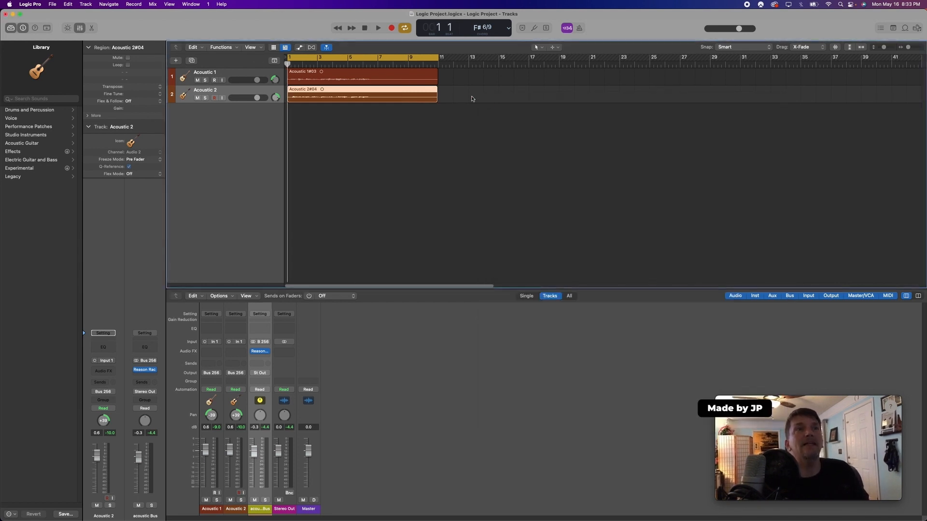
# Insert a second stereo Reason Rack Plugin Effect on the acoustic Bus, add an RV7000 MkII Reverb, and close the window
pyautogui.click(265, 359)
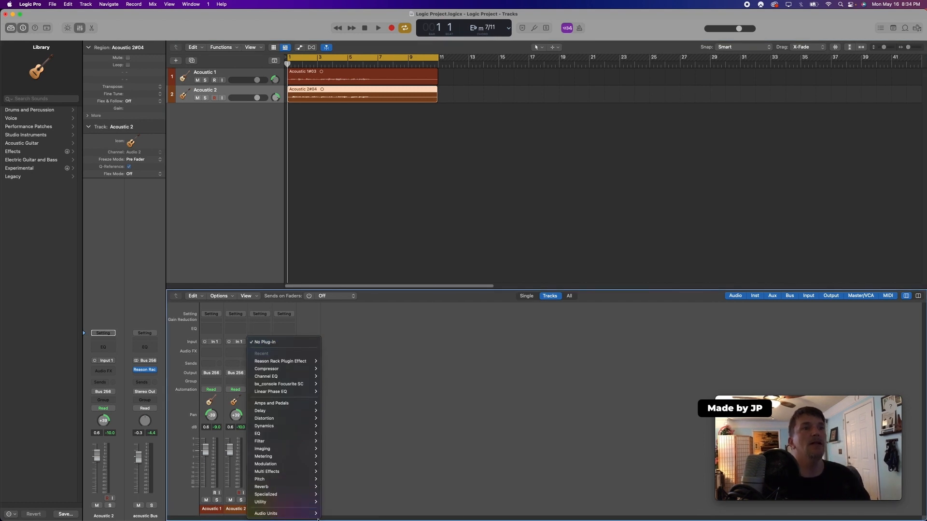
pyautogui.moveTo(266, 513)
pyautogui.moveTo(338, 514)
pyautogui.moveTo(382, 514)
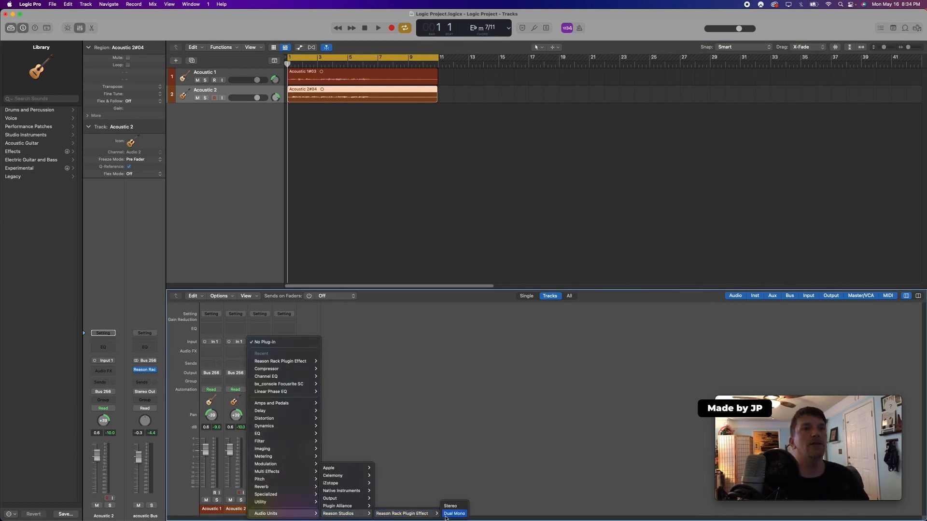
pyautogui.click(452, 507)
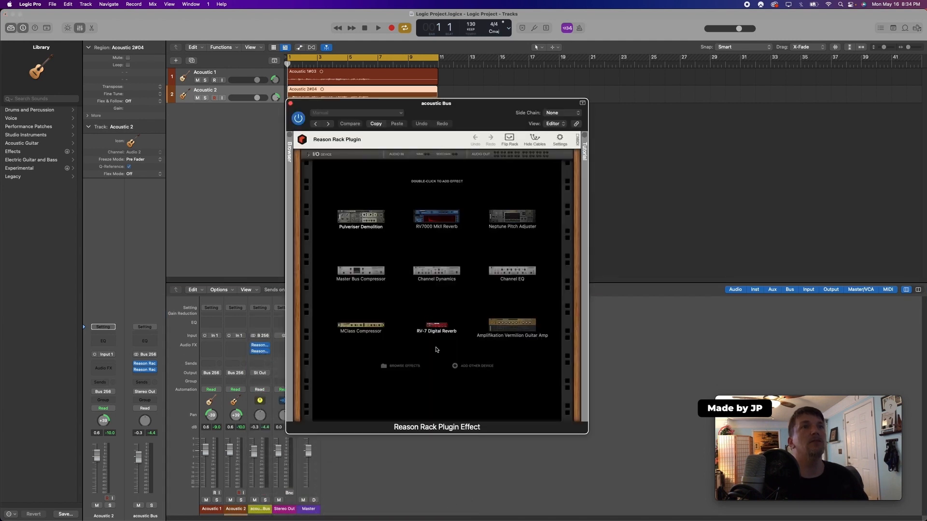
pyautogui.doubleClick(443, 222)
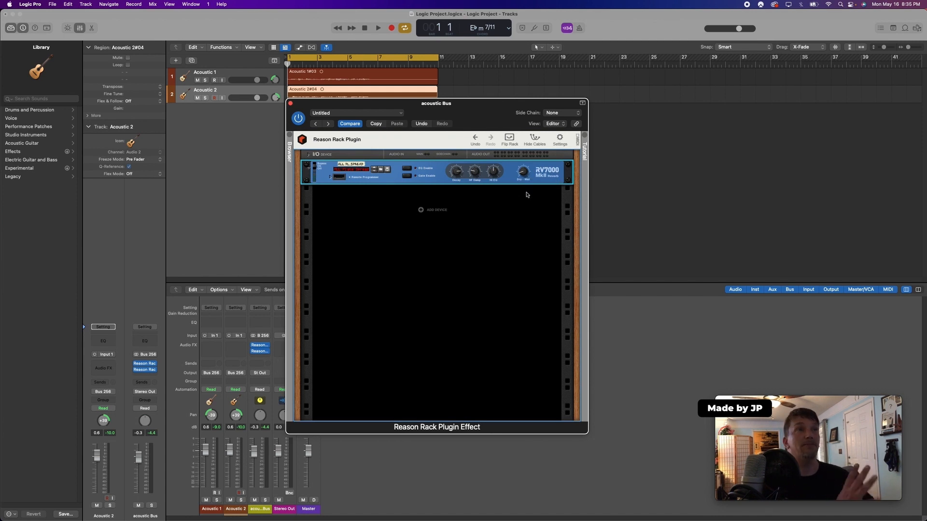
pyautogui.click(290, 104)
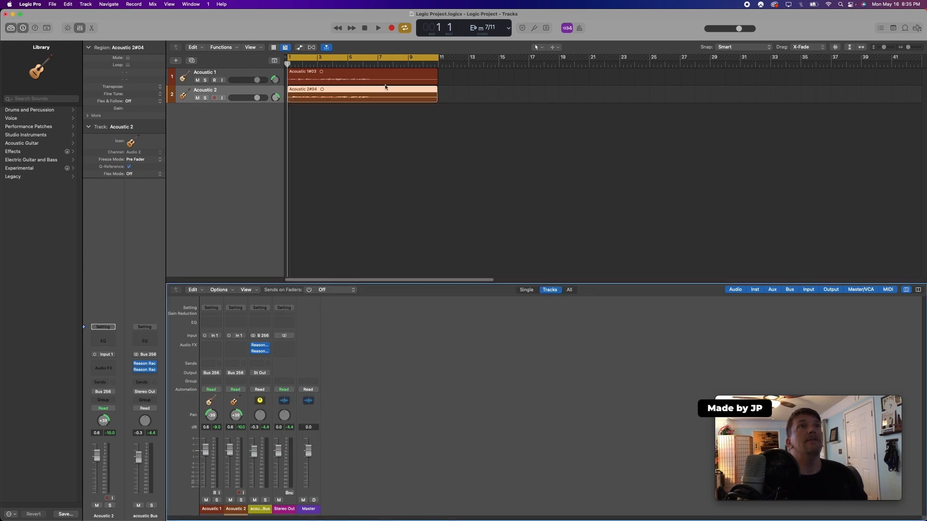
# Play the project and pan Acoustic 1 further to the left
pyautogui.click(379, 28)
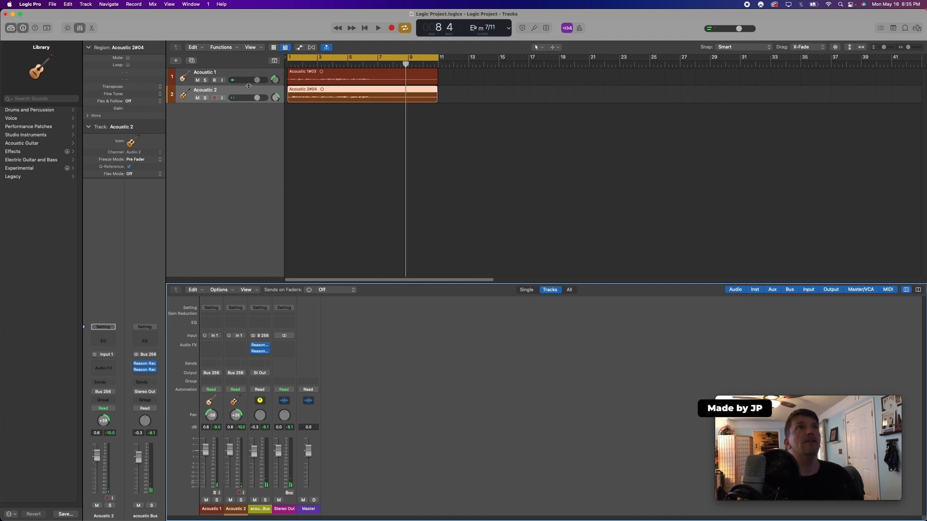
pyautogui.moveTo(271, 82); pyautogui.dragTo(270, 73)
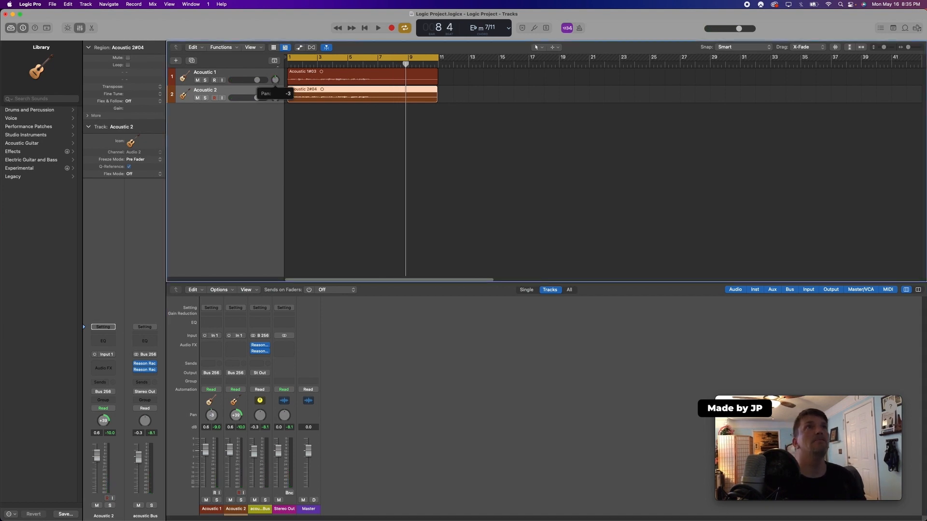
# Bypass the reverb on the acoustic Bus and mute Acoustic 2, then play from the start to compare
pyautogui.click(253, 352)
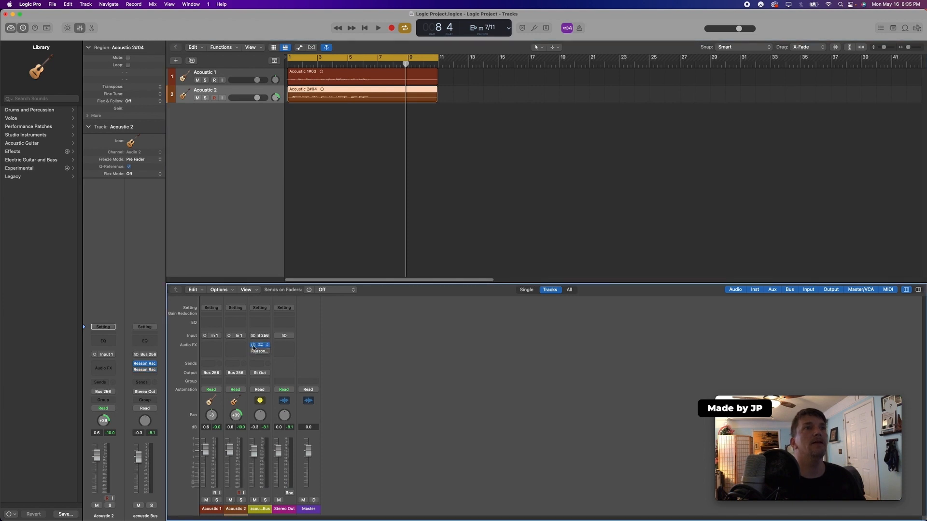
pyautogui.click(197, 99)
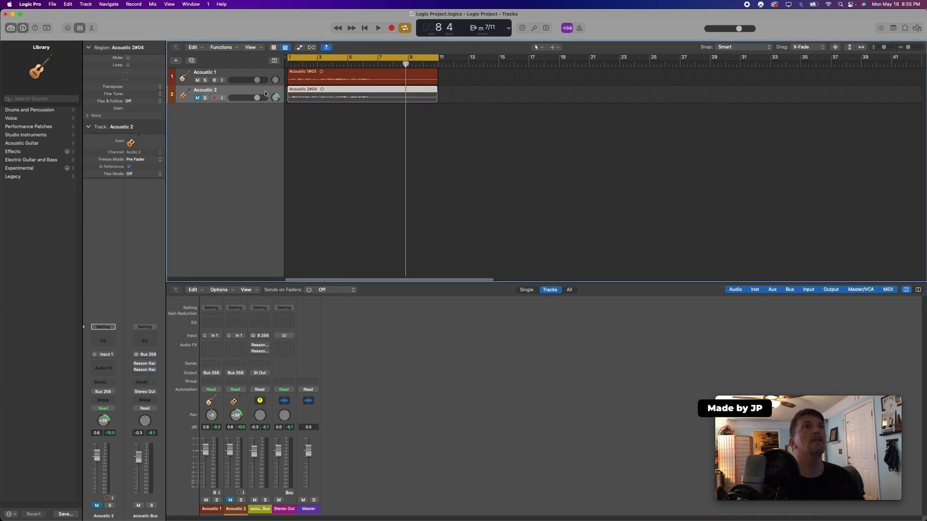
pyautogui.click(288, 64)
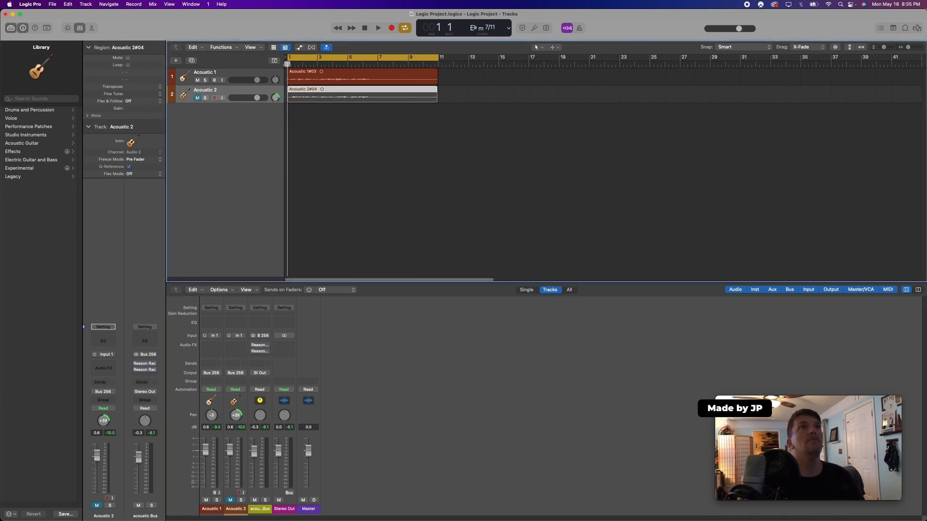
pyautogui.click(380, 28)
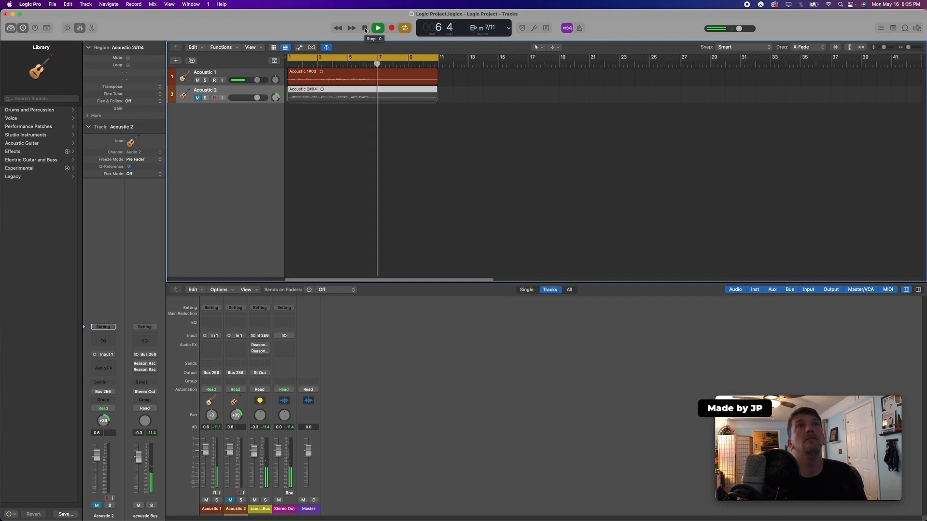
pyautogui.click(365, 28)
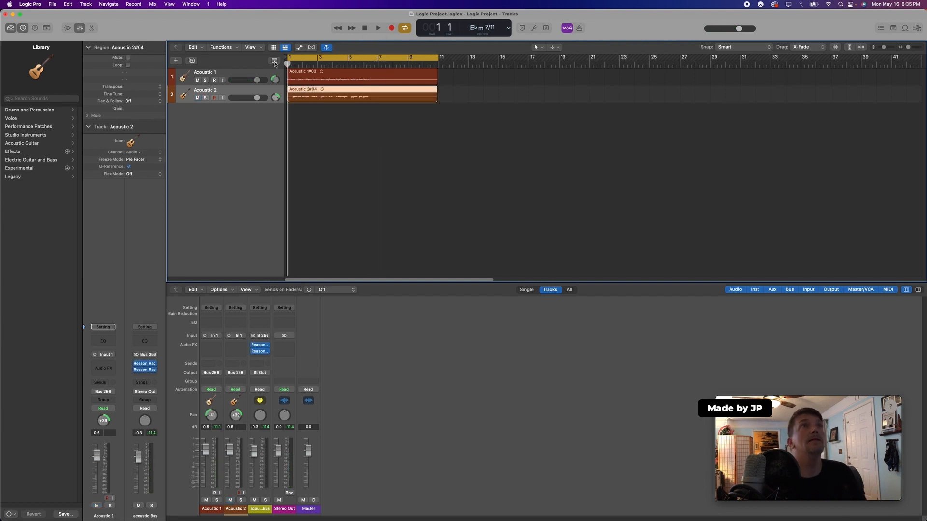
# Play the mix again, then select the Acoustic 1 region and the Acoustic 2 track to check its pan setting
pyautogui.click(378, 28)
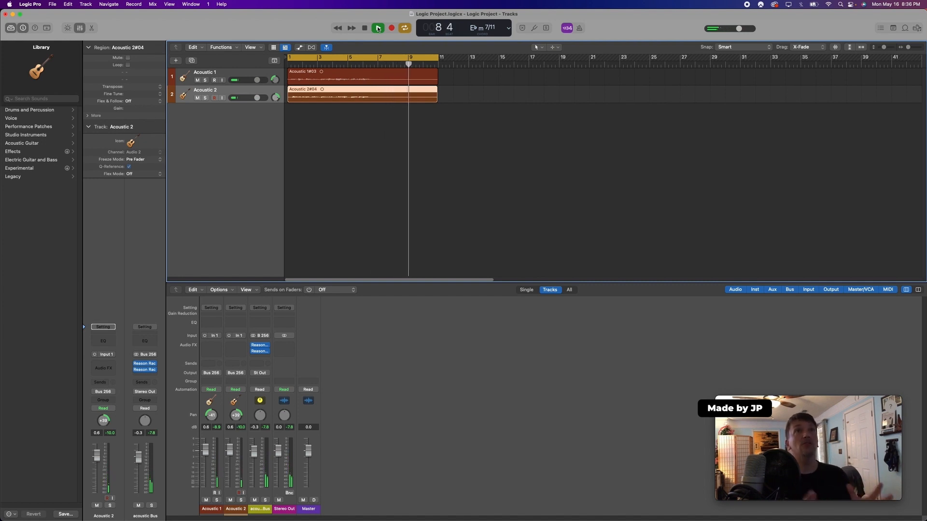
pyautogui.click(365, 29)
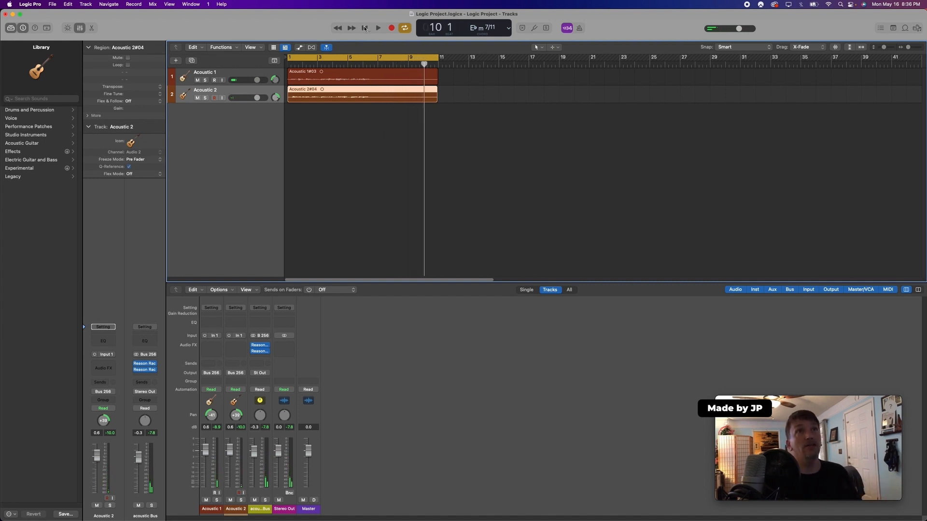
pyautogui.click(317, 78)
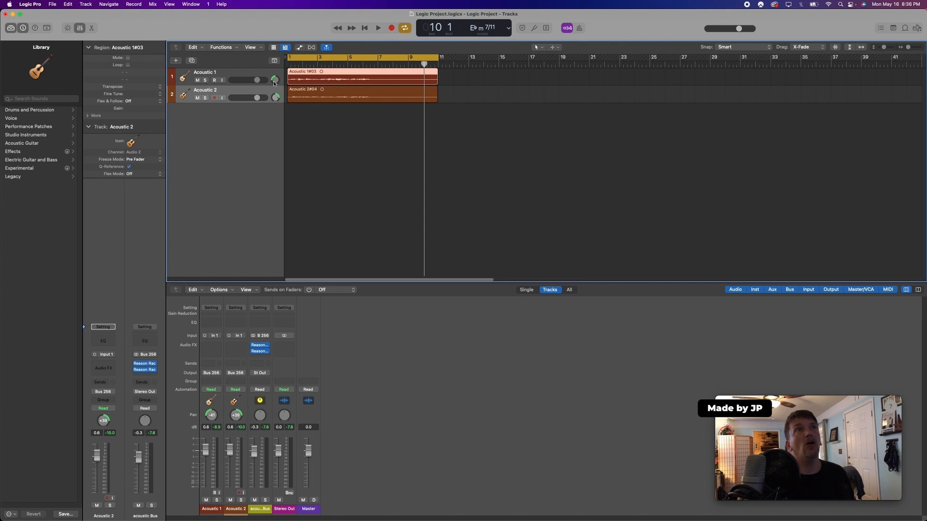
pyautogui.moveTo(275, 83)
pyautogui.click(264, 93)
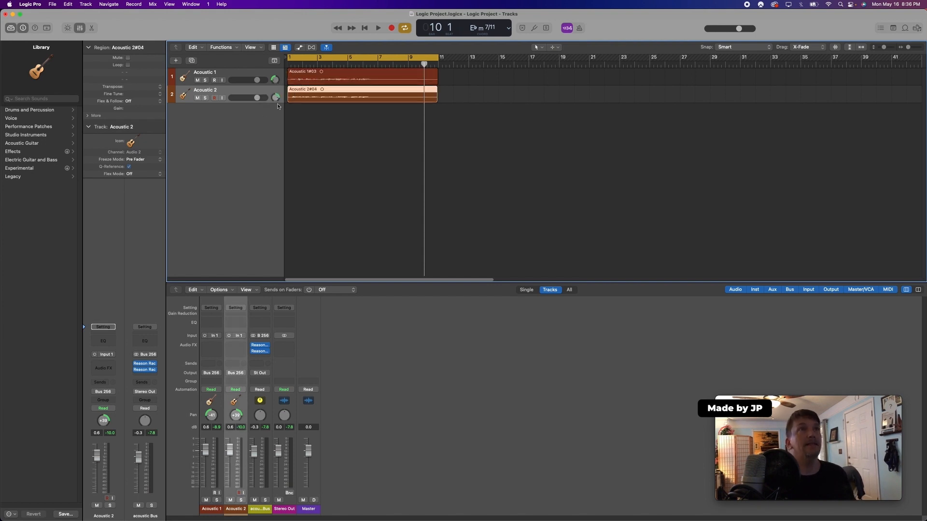
pyautogui.moveTo(275, 99)
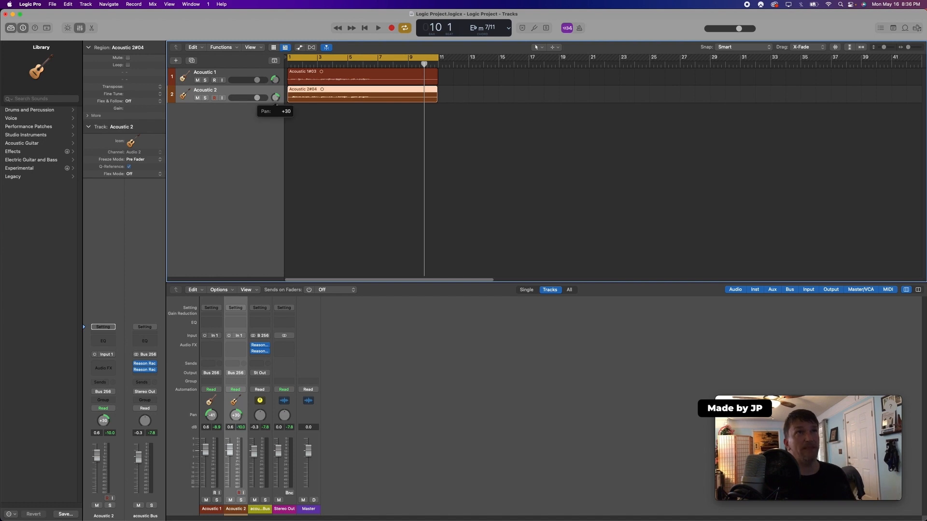